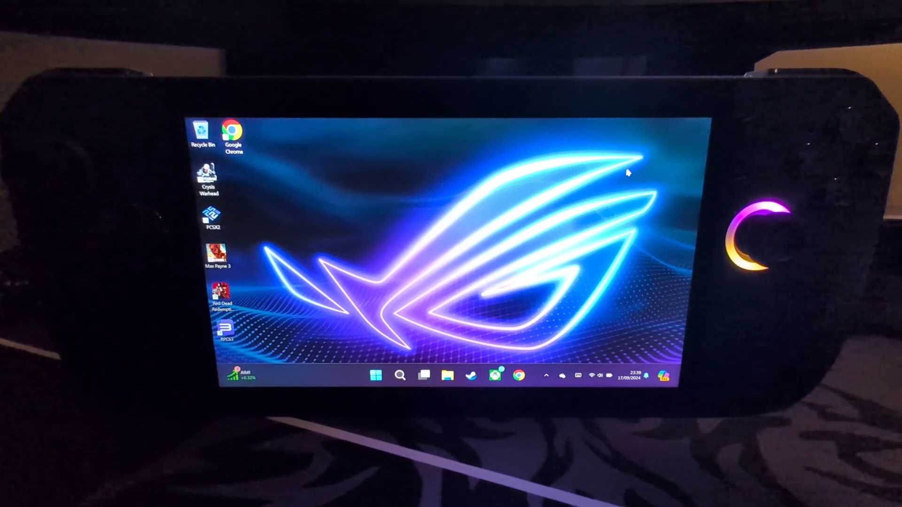
Browse to SDXC (D:) > Applications > RPCS3 > GuiConfigs in File Explorer.
{"action": "left_click", "coordinate": [446, 375]}
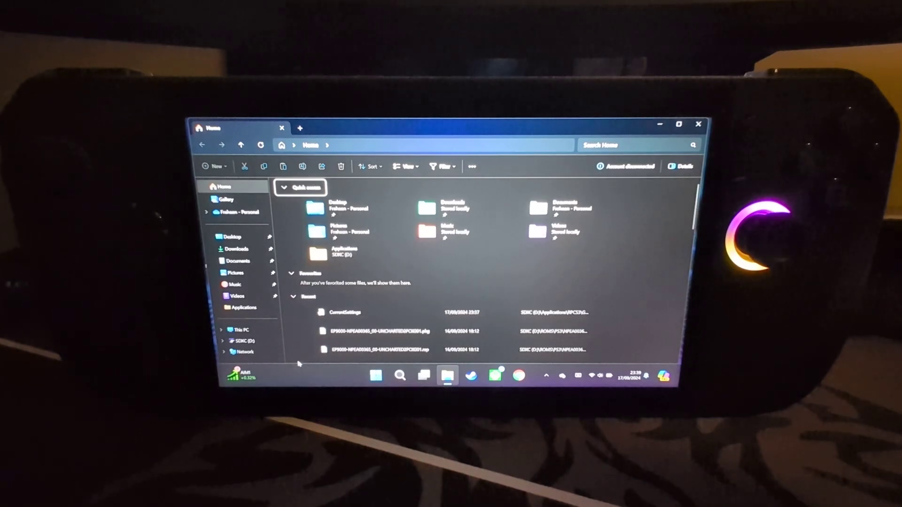
{"action": "left_click", "coordinate": [241, 343]}
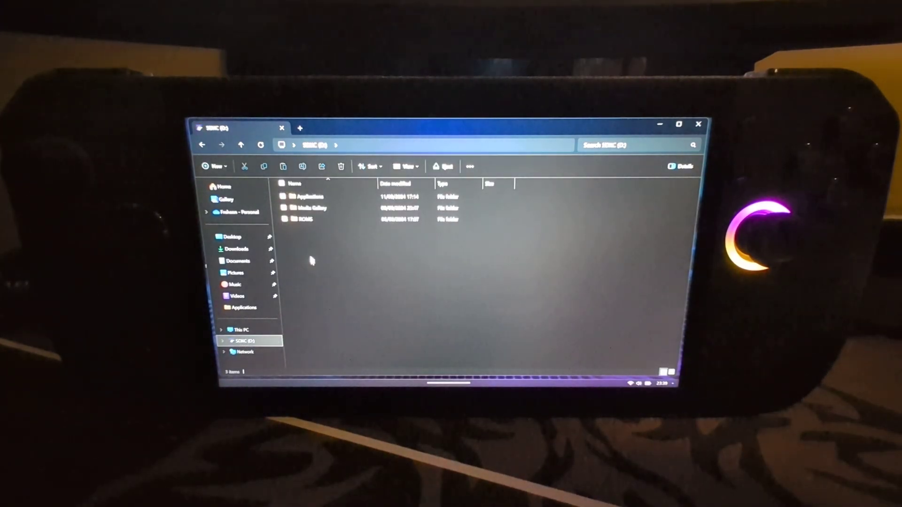
{"action": "double_click", "coordinate": [303, 197]}
{"action": "double_click", "coordinate": [303, 197]}
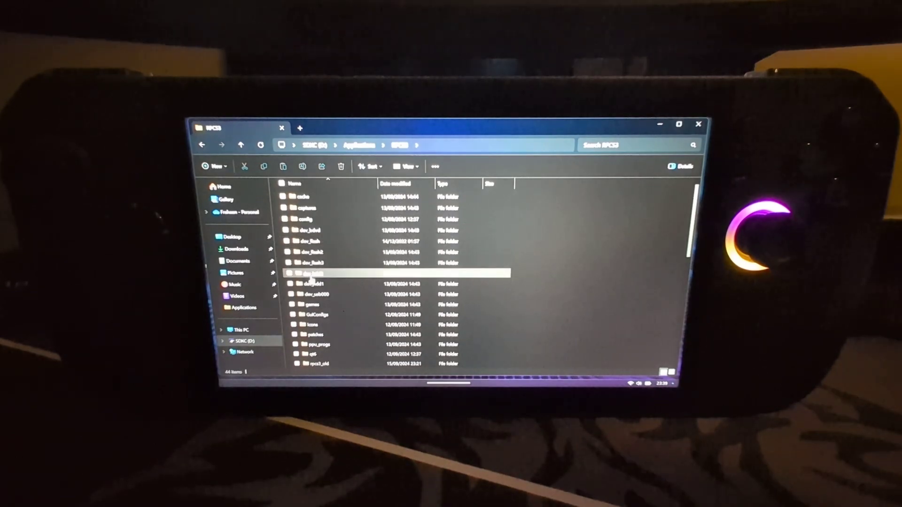
{"action": "double_click", "coordinate": [317, 314]}
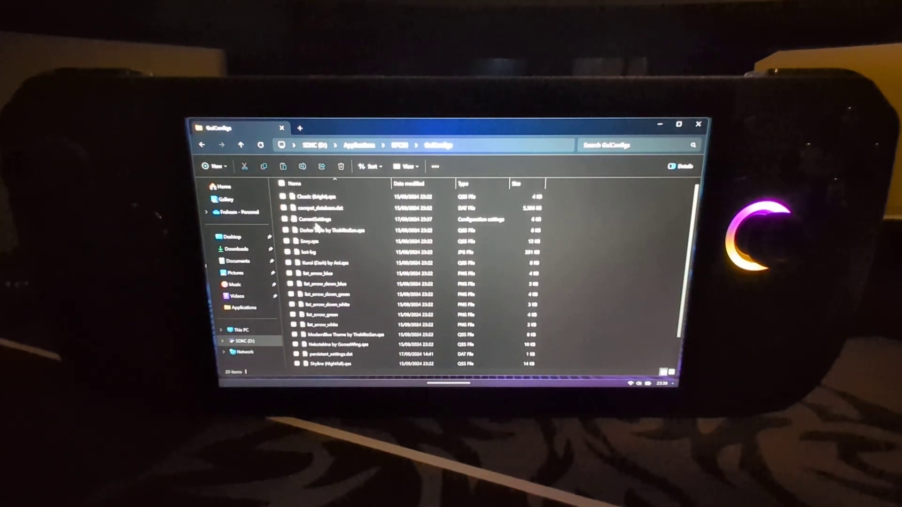
{"action": "mouse_move", "coordinate": [310, 220]}
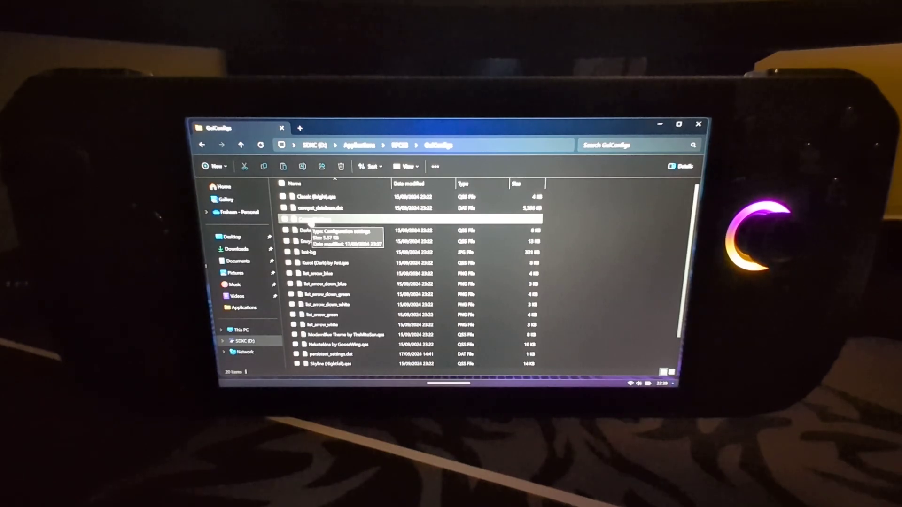
Set showDebugTab to true in CurrentSettings via Notepad, then close Notepad and Explorer.
{"action": "right_click", "coordinate": [310, 220]}
{"action": "mouse_move", "coordinate": [343, 258]}
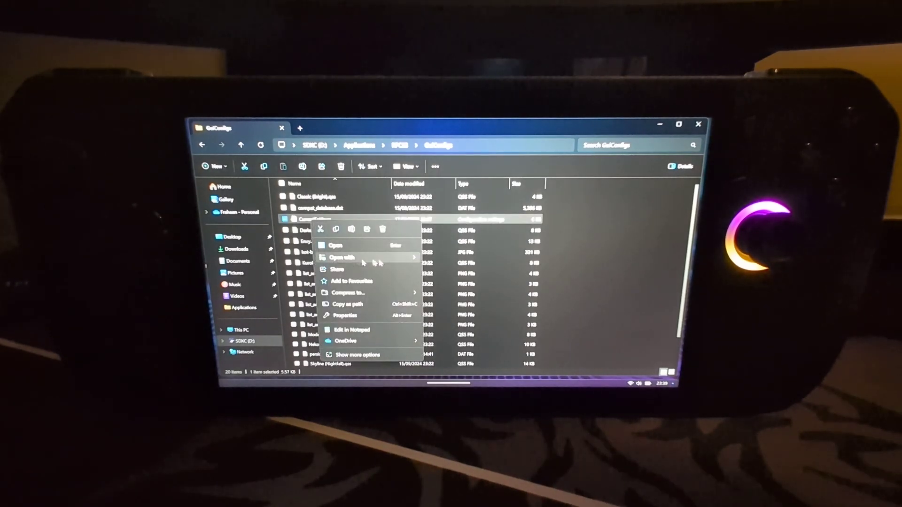
{"action": "left_click", "coordinate": [436, 261]}
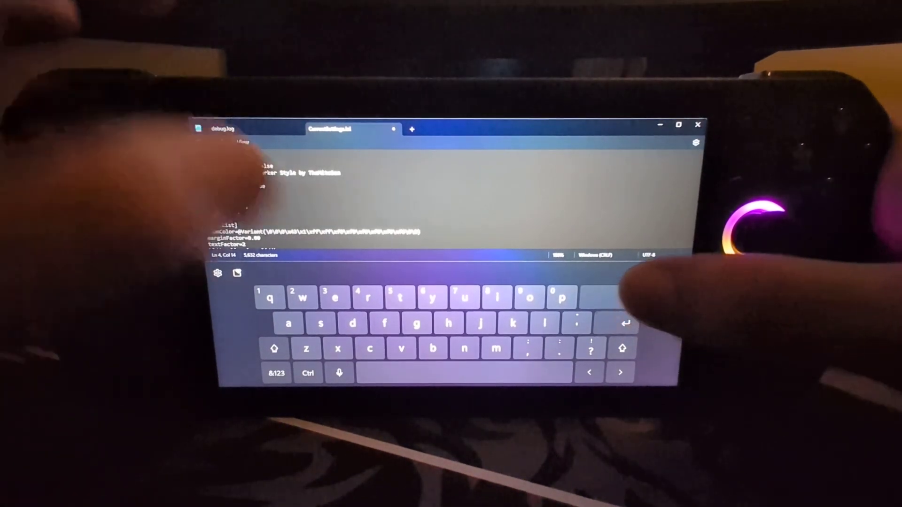
{"action": "type", "text": "true"}
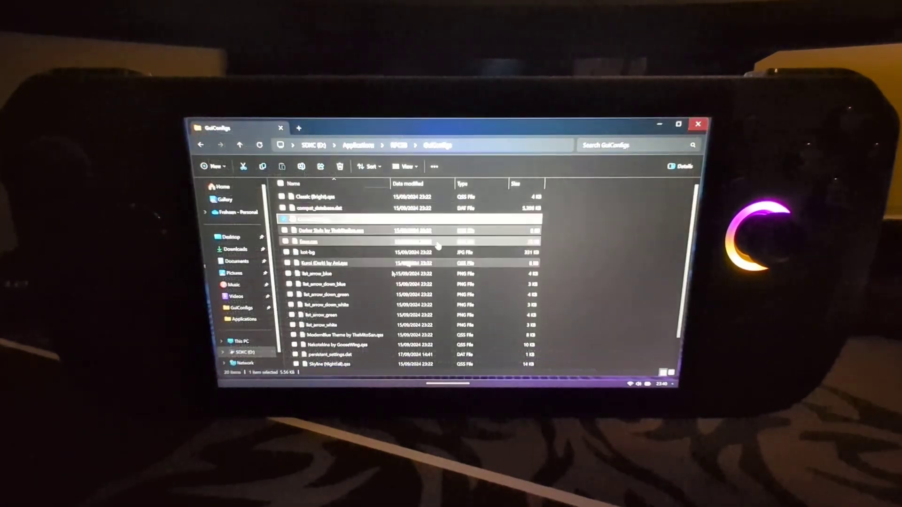
{"action": "left_click", "coordinate": [699, 126]}
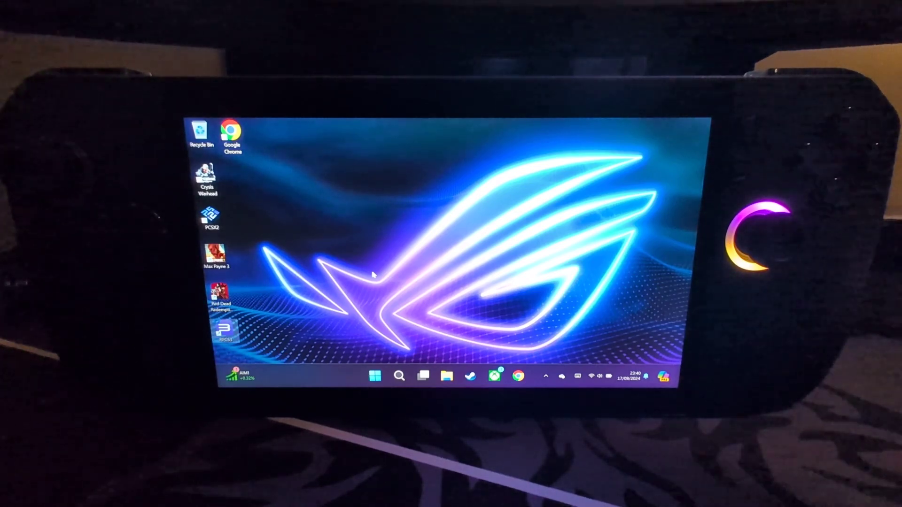
Launch RPCS3 from the desktop, view the Configuration menu, then dismiss it.
{"action": "double_click", "coordinate": [226, 333]}
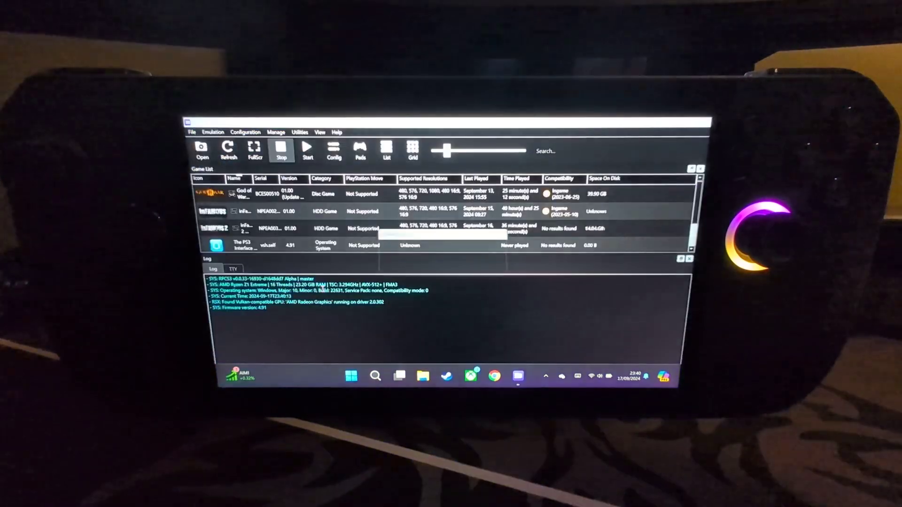
{"action": "left_click", "coordinate": [244, 133]}
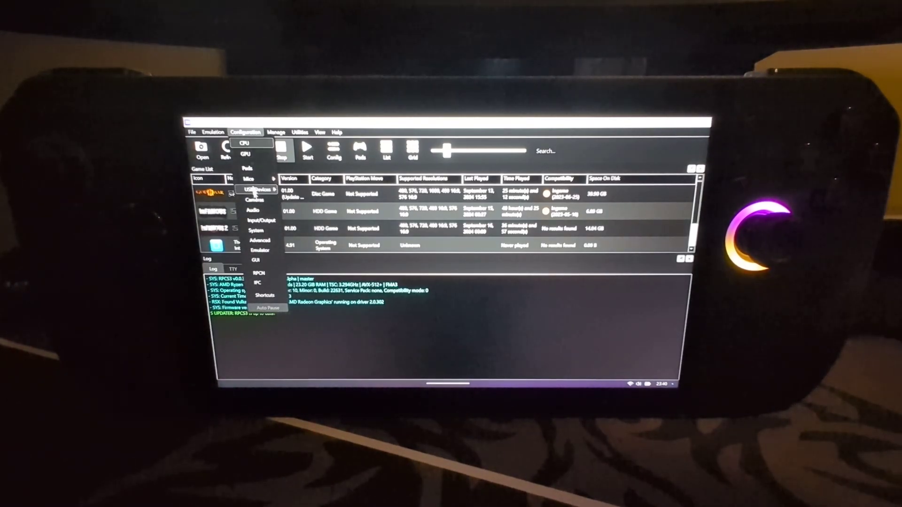
{"action": "key", "text": "Escape"}
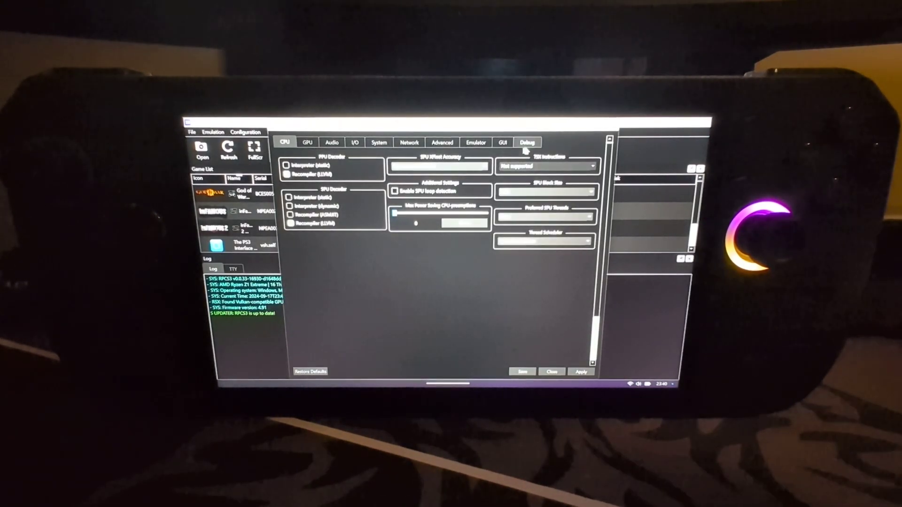
View the Debug tab's GPU, Core and I/O options, then close the settings.
{"action": "left_click", "coordinate": [528, 147]}
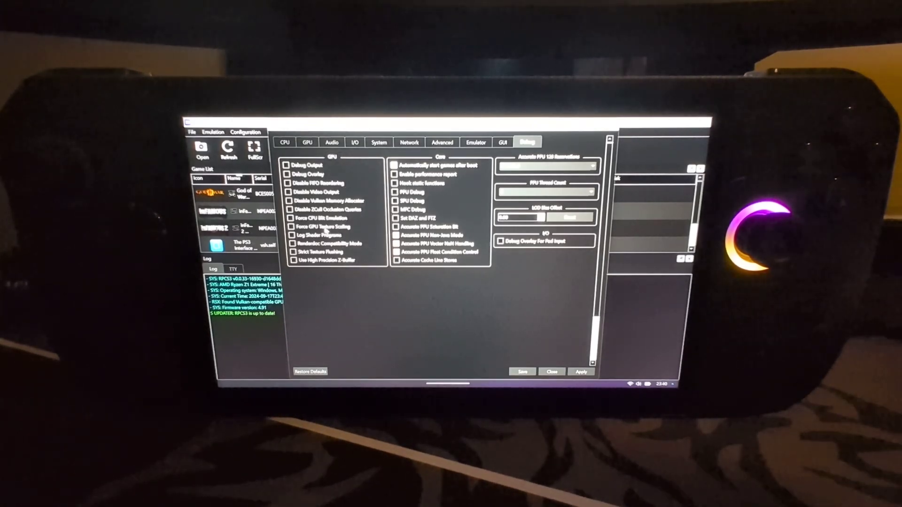
{"action": "left_click", "coordinate": [545, 372]}
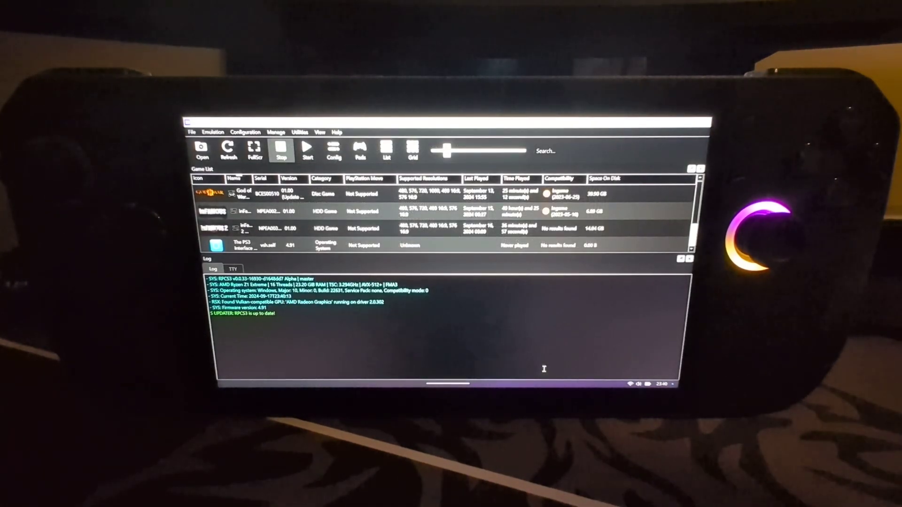